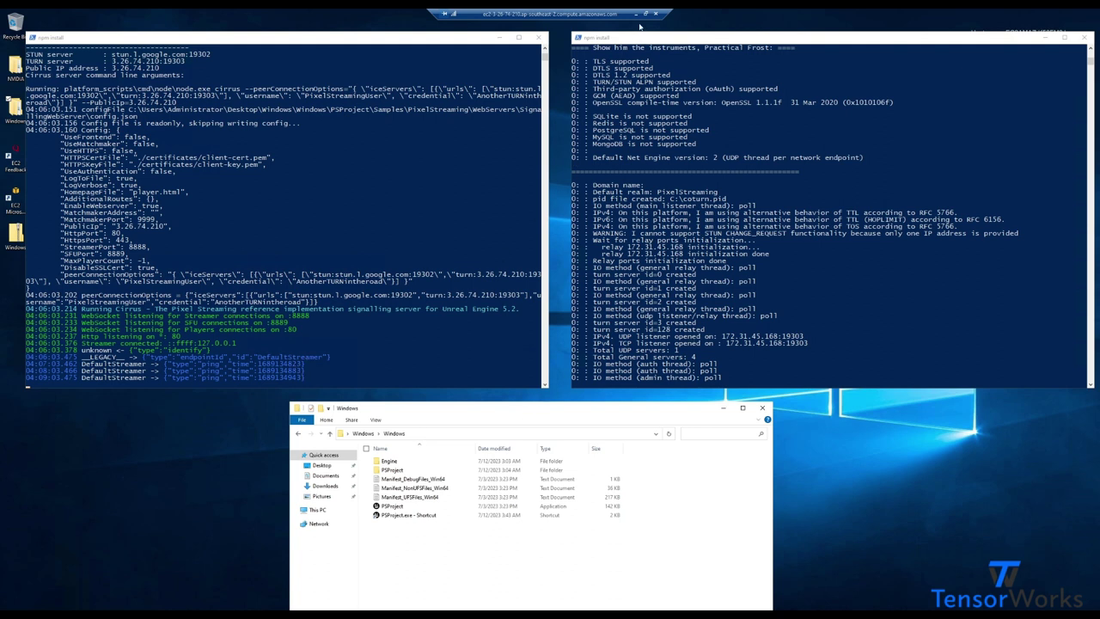
Minimise the remote desktop window to show the local Chrome window with the Pixel Streaming page.
{"action": "left_click", "coordinate": [635, 13]}
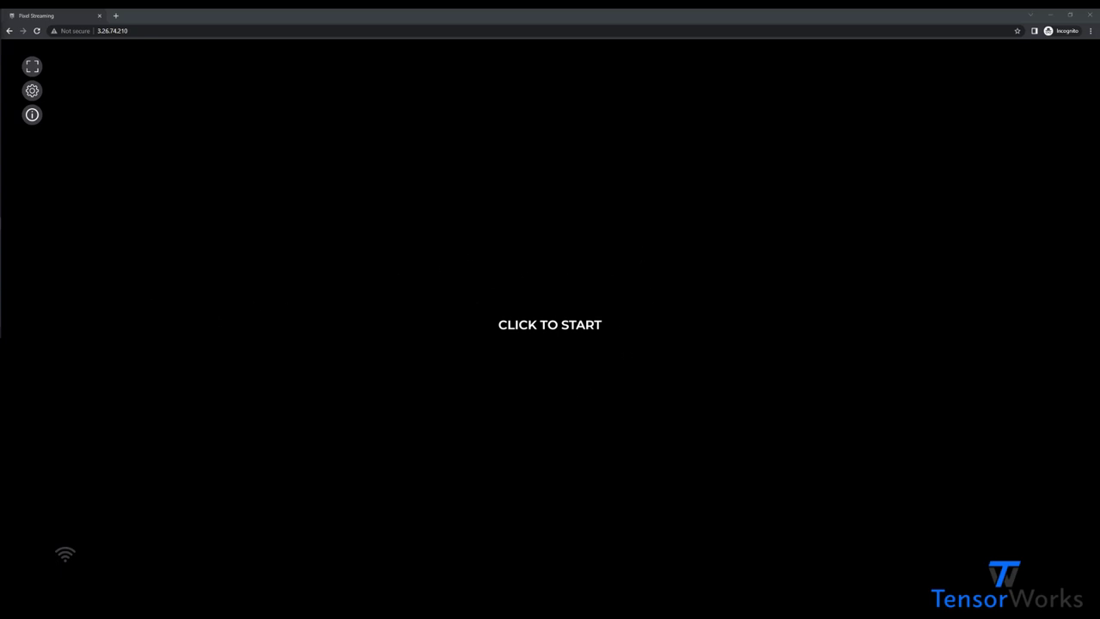
Start the Pixel Streaming stream and walk the character around with the A key.
{"action": "left_click", "coordinate": [662, 12]}
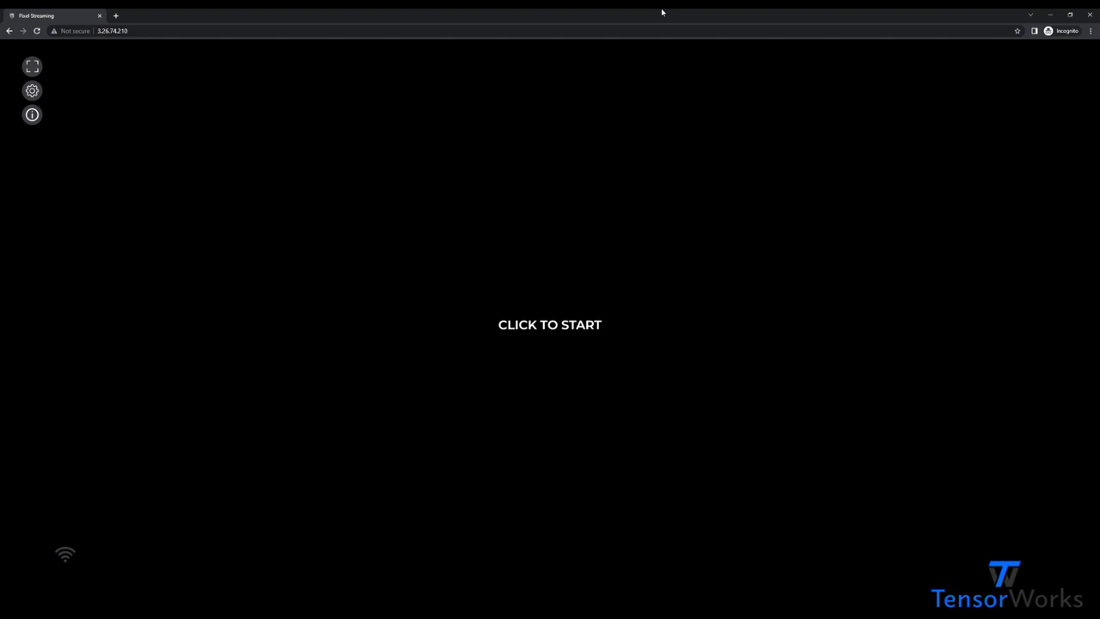
{"action": "left_click", "coordinate": [548, 316]}
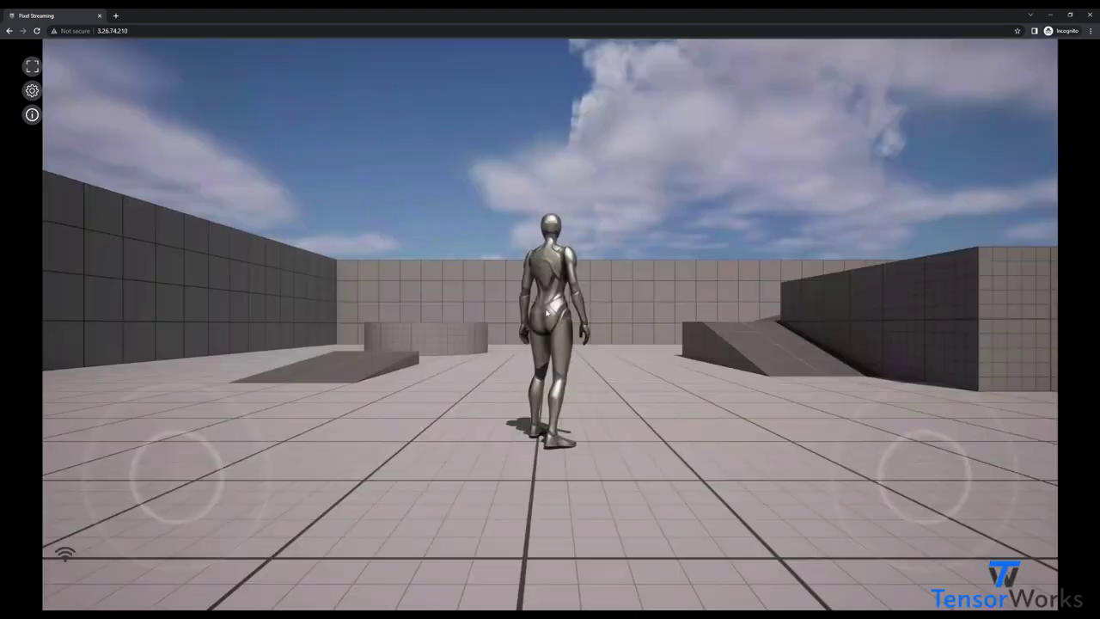
{"action": "left_click", "coordinate": [375, 249]}
{"action": "key", "text": "a"}
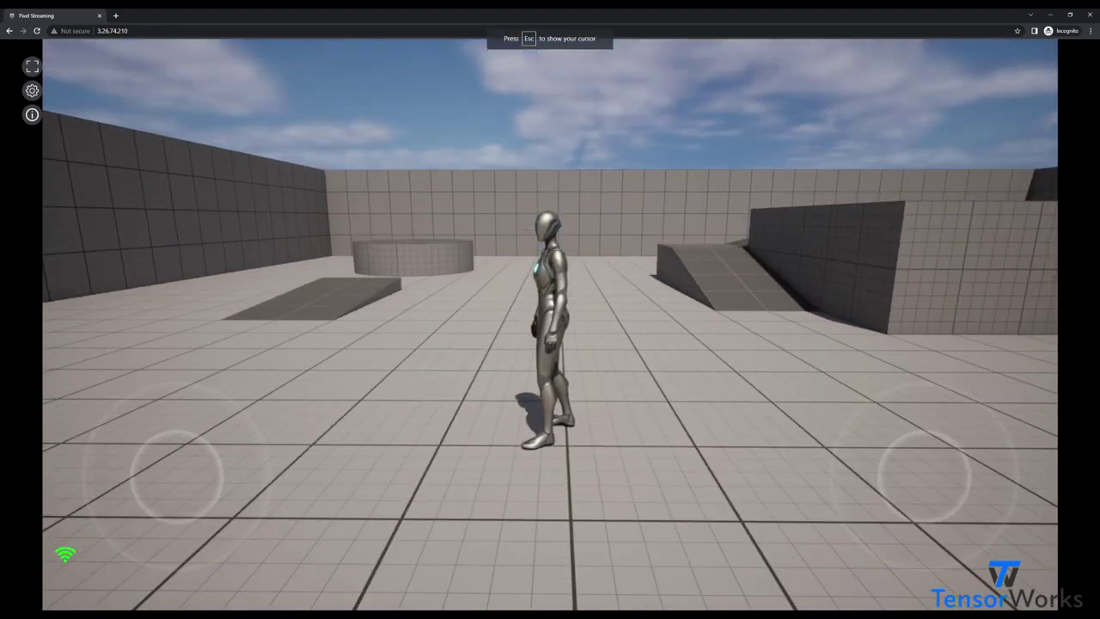
{"action": "key", "text": "Escape"}
Load chrome://webrtc-internals in a new incognito tab from the address bar suggestions.
{"action": "left_click", "coordinate": [116, 15]}
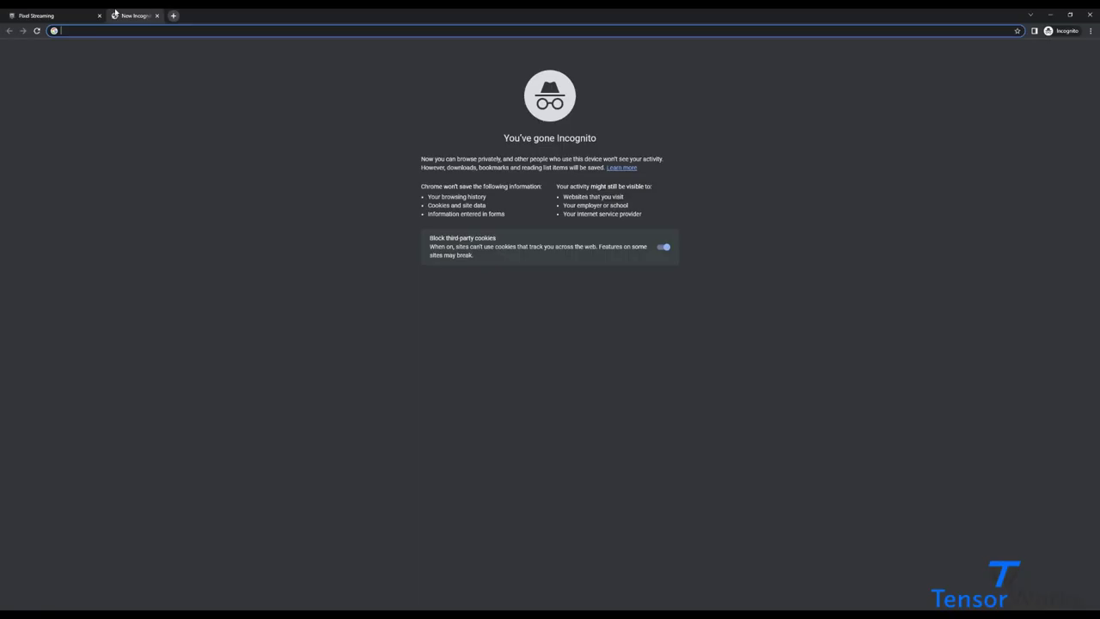
{"action": "type", "text": "chr"}
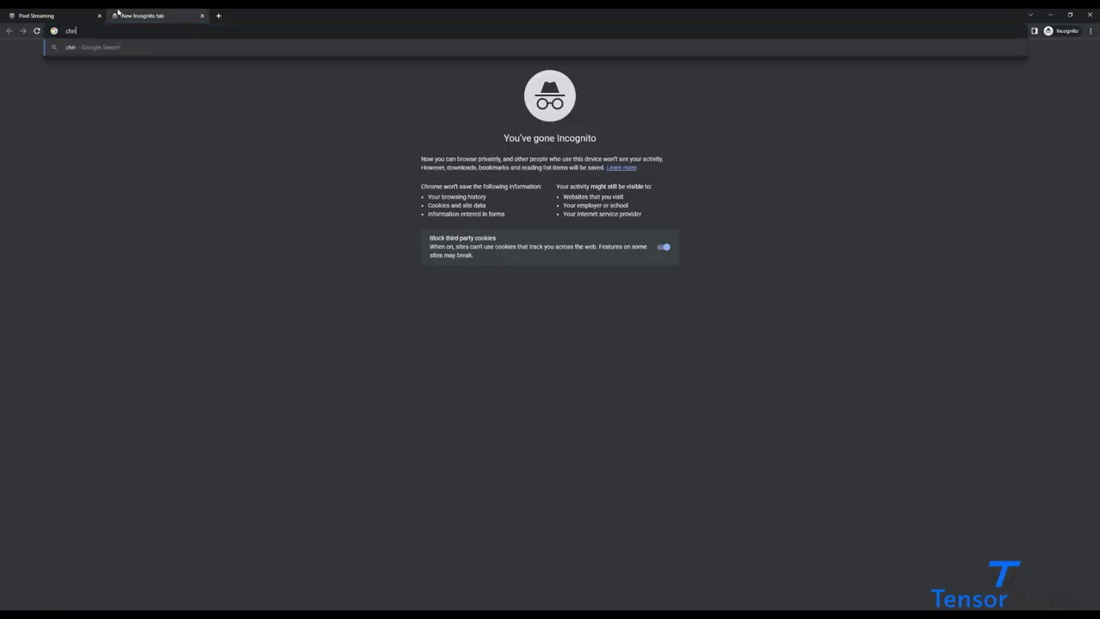
{"action": "type", "text": "ome"}
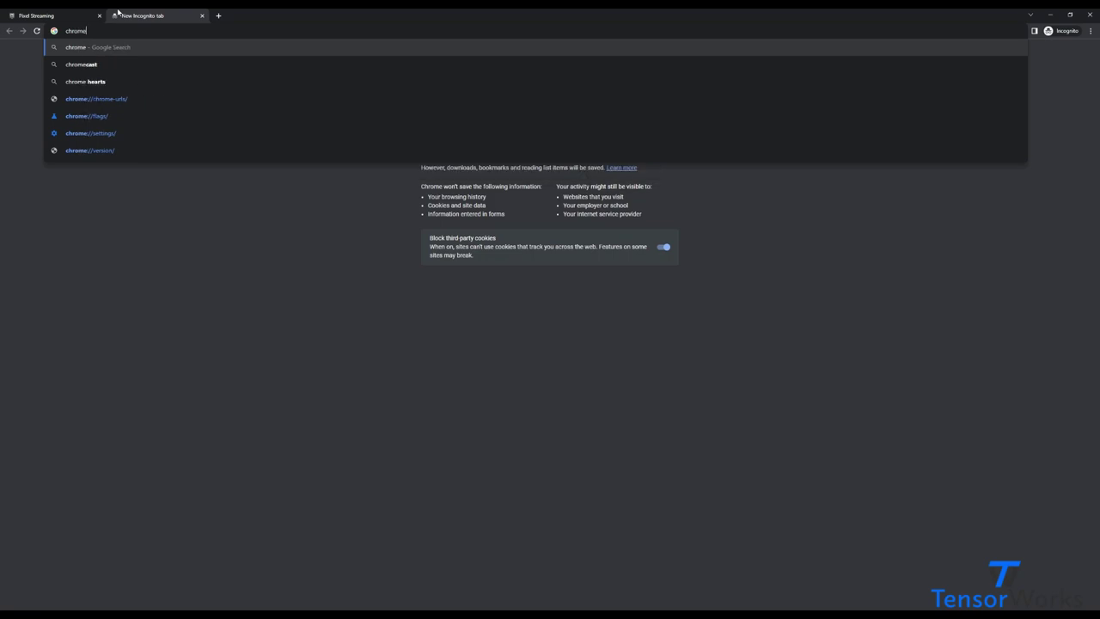
{"action": "type", "text": ":w"}
{"action": "key", "text": "Down"}
{"action": "key", "text": "Down"}
{"action": "key", "text": "Down"}
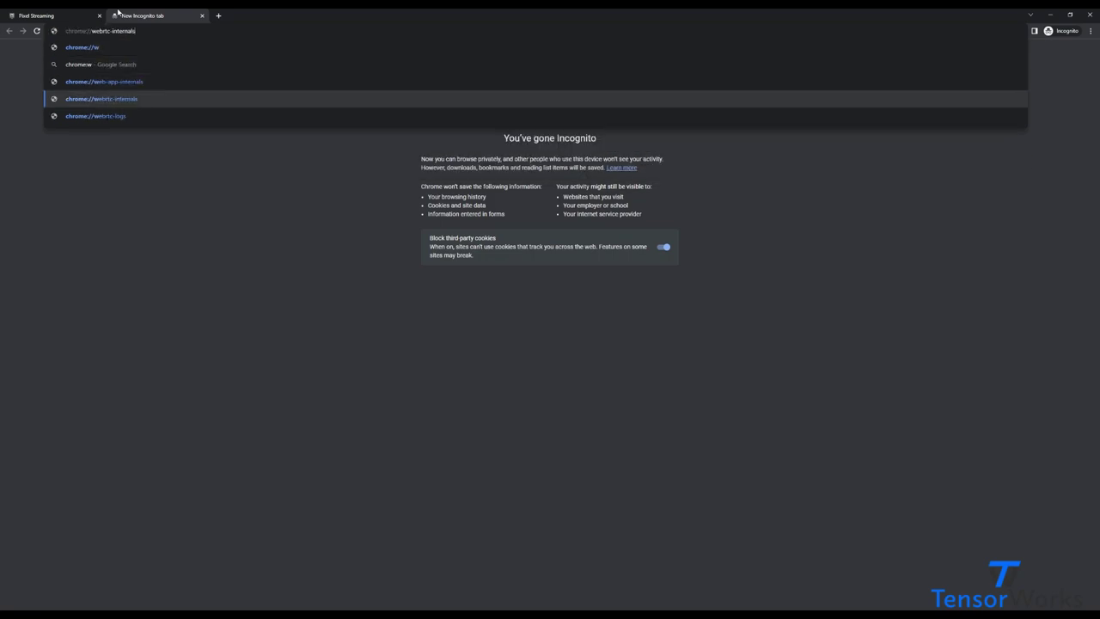
{"action": "key", "text": "Return"}
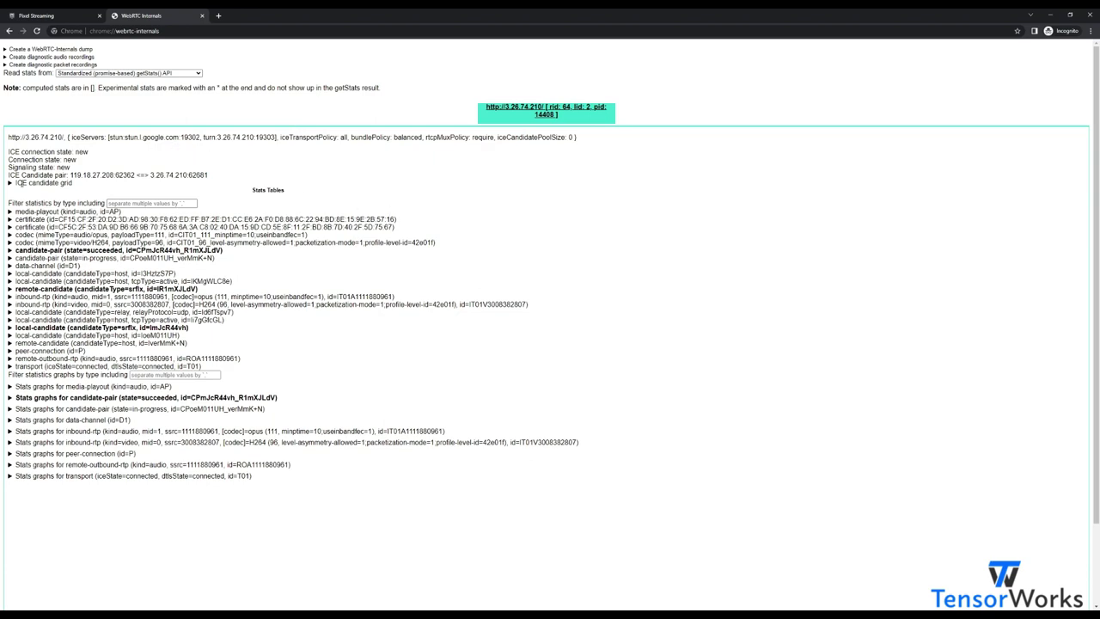
Expand the ICE candidate grid in WebRTC Internals, ending back on the Pixel Streaming tab.
{"action": "left_click", "coordinate": [11, 183]}
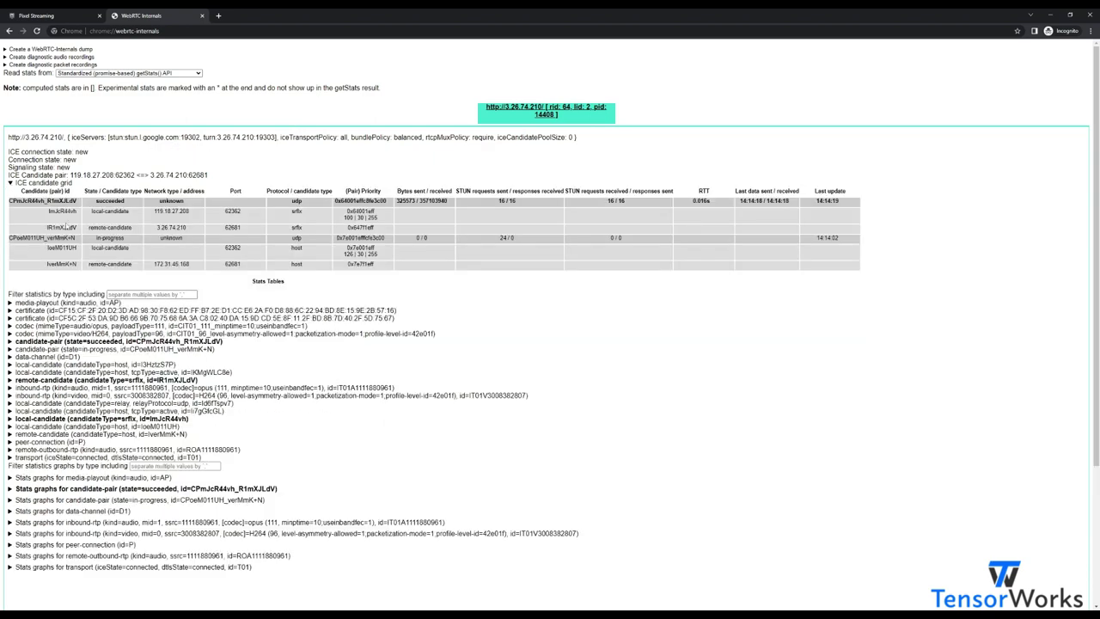
{"action": "left_click", "coordinate": [91, 11]}
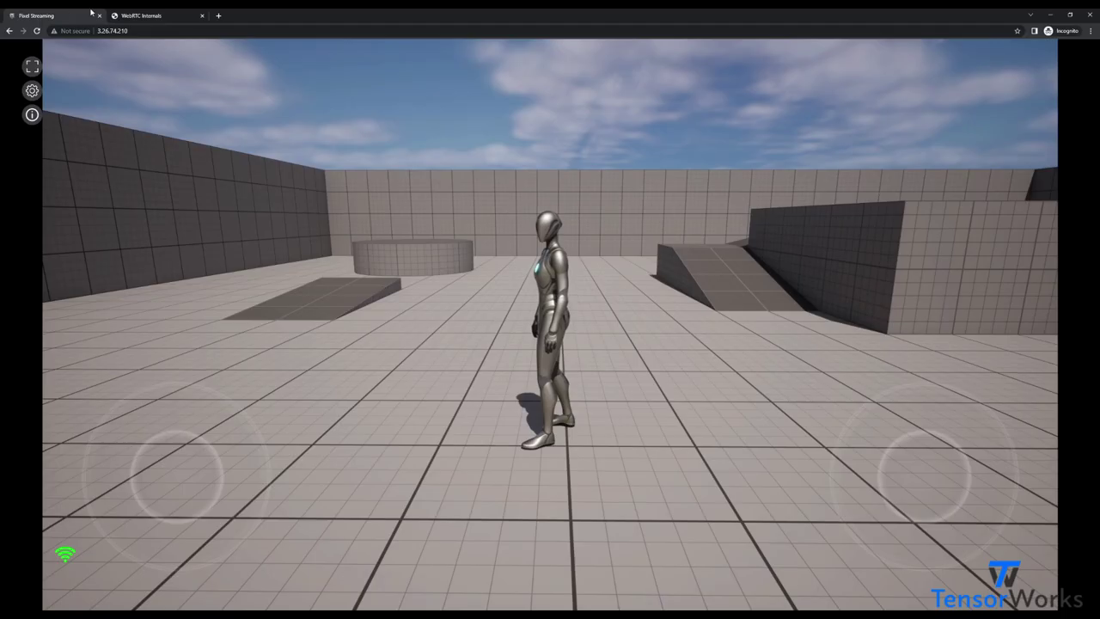
{"action": "left_click", "coordinate": [153, 13]}
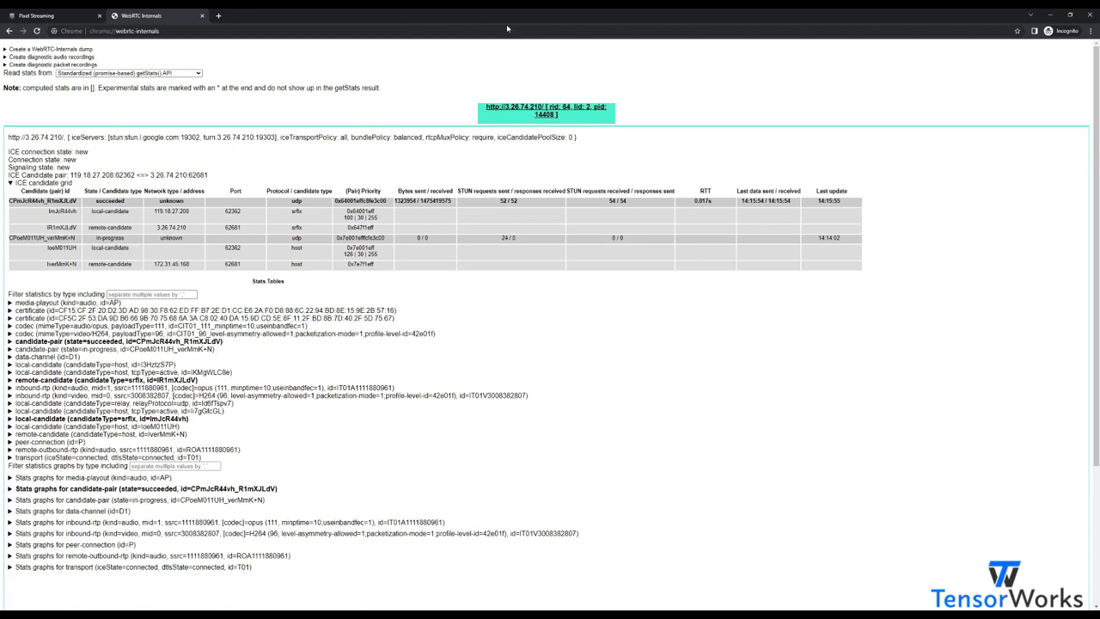
{"action": "left_click", "coordinate": [56, 13]}
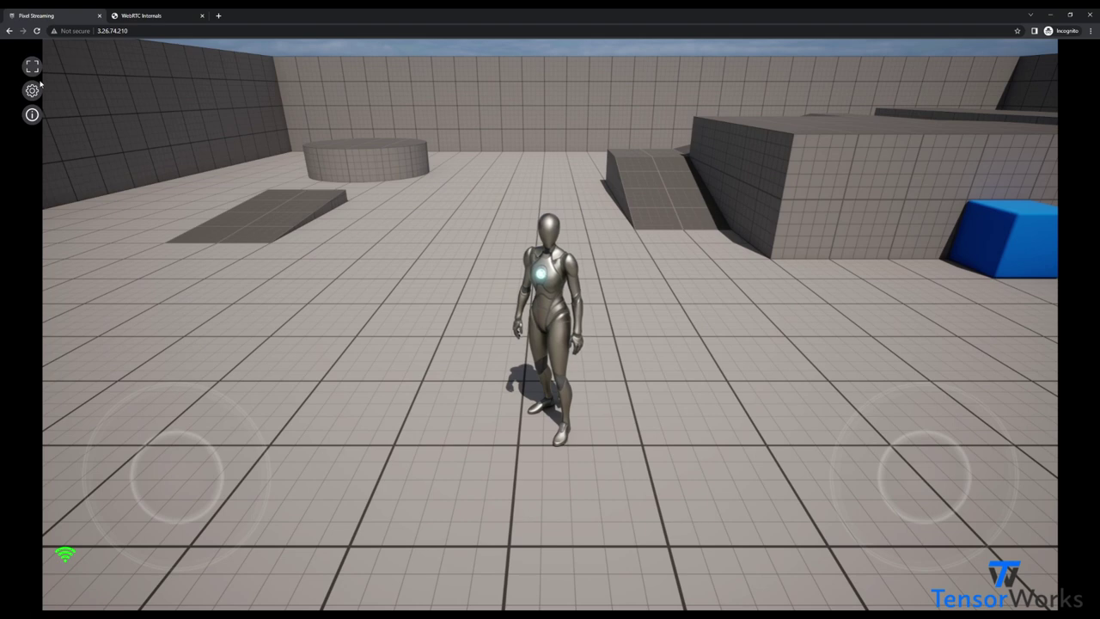
Enable Force TURN in the stream settings and restart the stream.
{"action": "left_click", "coordinate": [34, 91]}
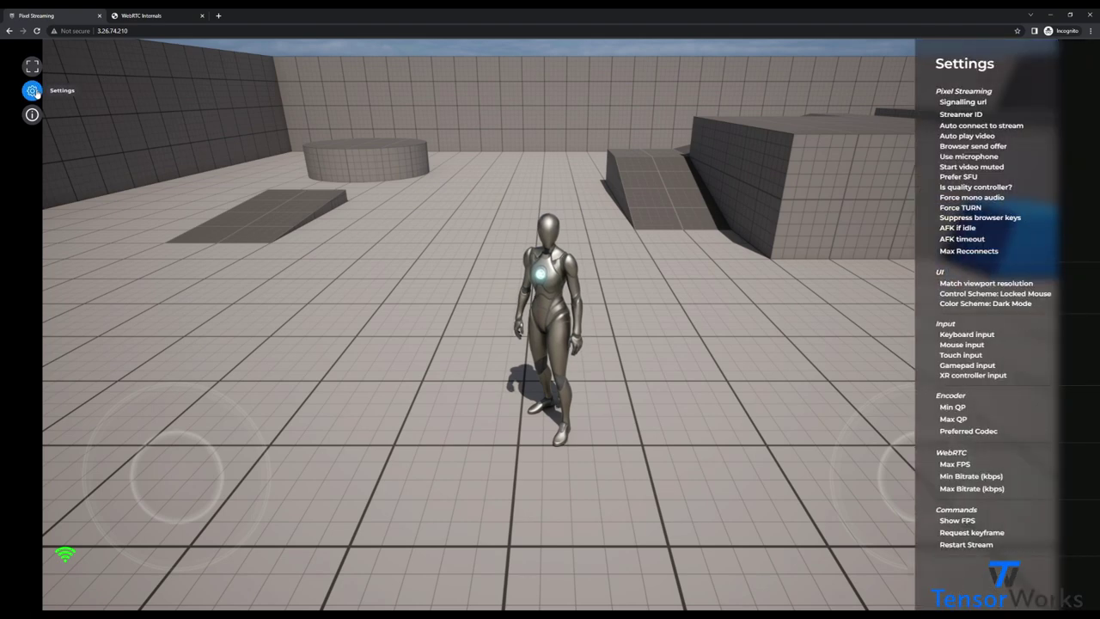
{"action": "left_click", "coordinate": [1067, 209]}
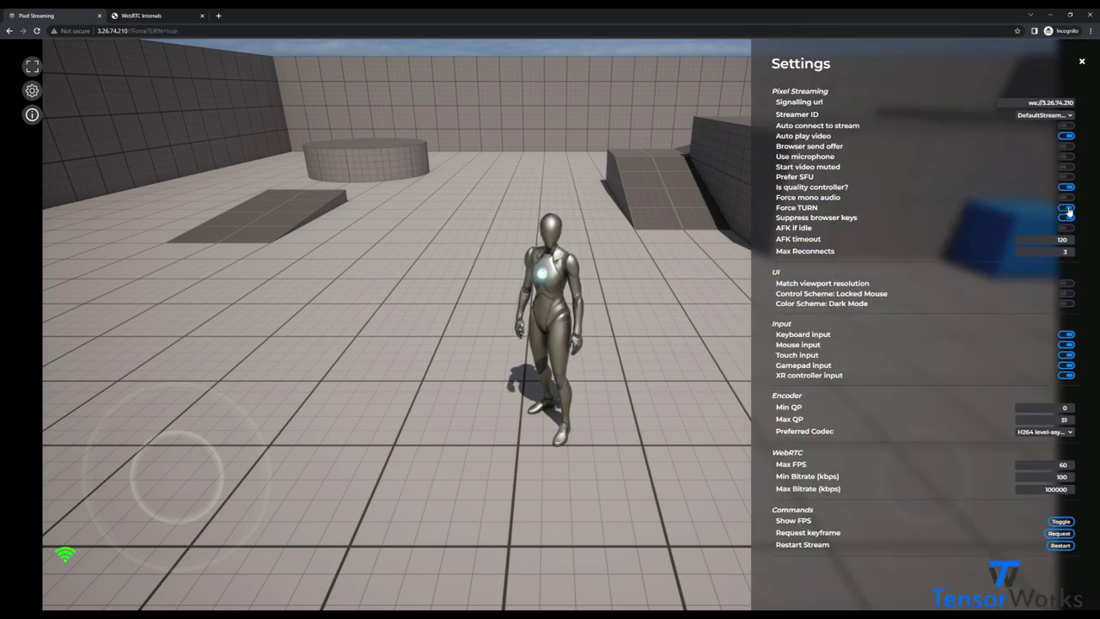
{"action": "left_click", "coordinate": [1060, 545]}
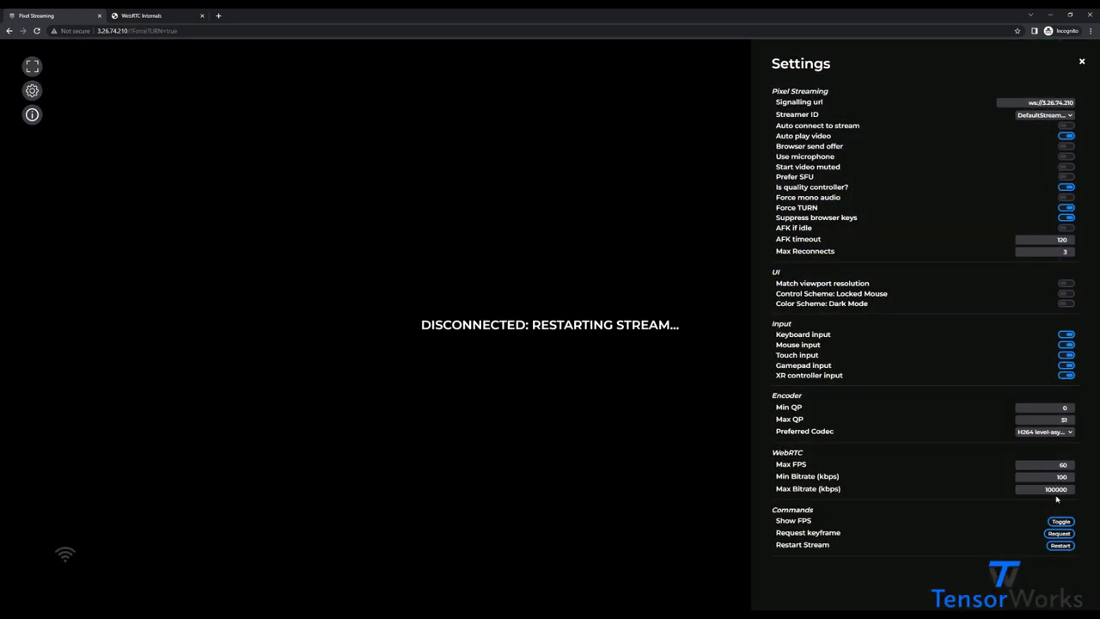
{"action": "left_click", "coordinate": [1082, 62]}
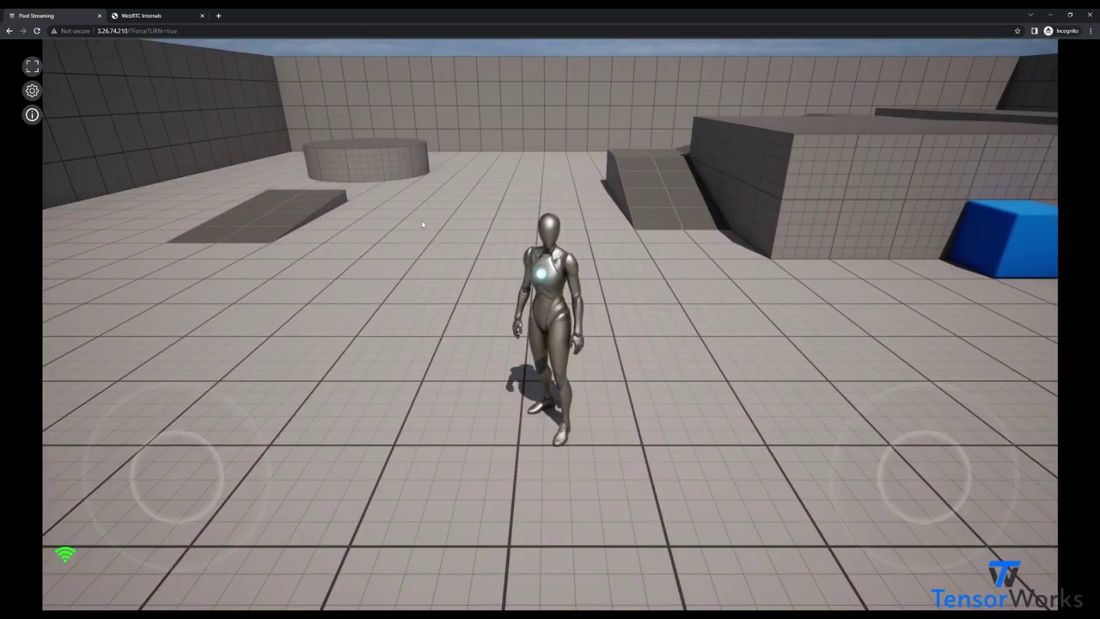
Run the character right with D to confirm the reconnected stream responds.
{"action": "left_click", "coordinate": [420, 226]}
{"action": "key", "text": "d"}
{"action": "key", "text": "Escape"}
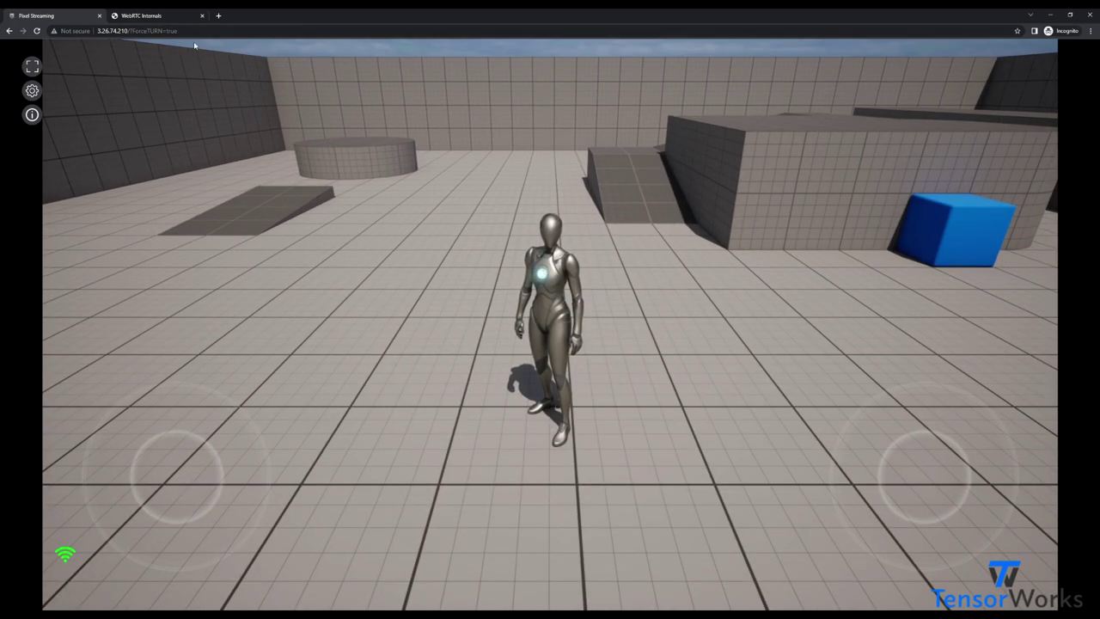
Check the rid 8 ForceTURN connection's ICE candidate grid for relay candidates, then return to the stream.
{"action": "left_click", "coordinate": [169, 12]}
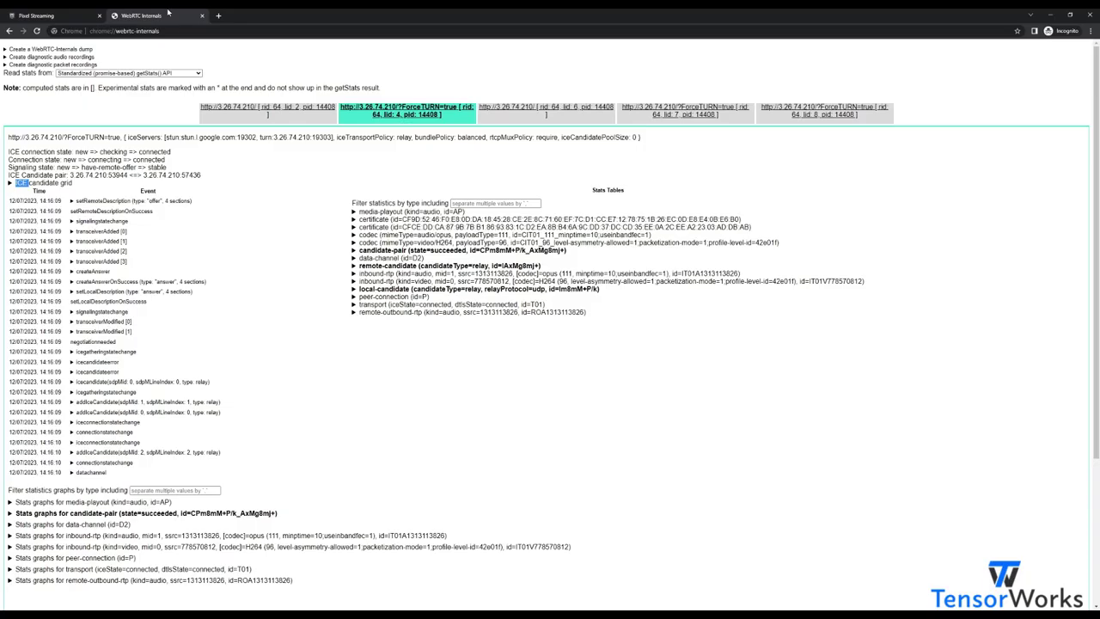
{"action": "left_click", "coordinate": [785, 113]}
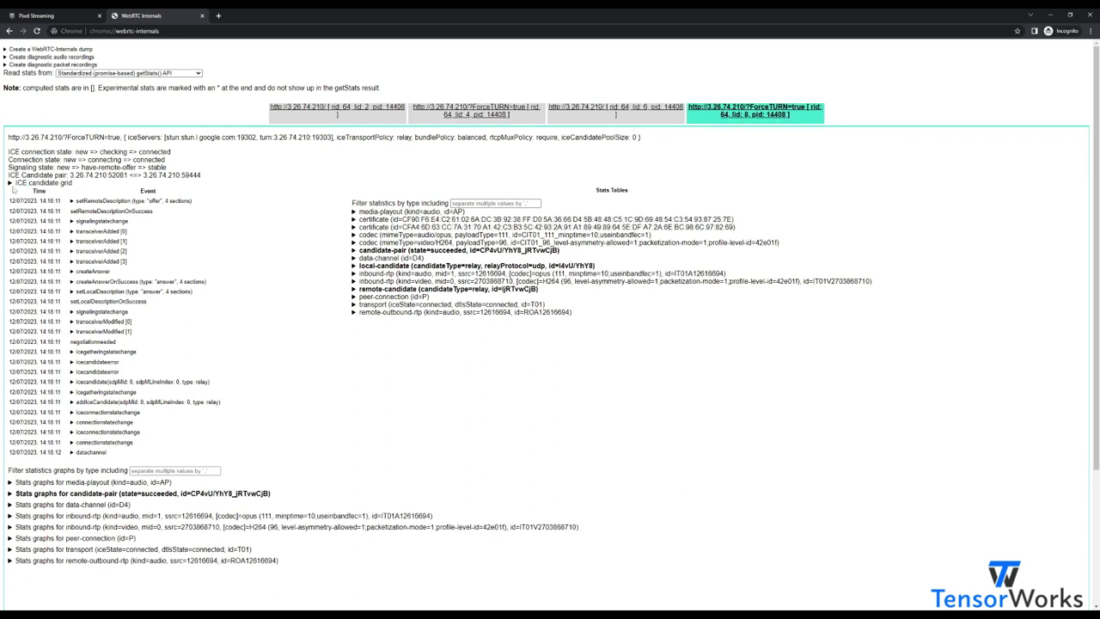
{"action": "left_click", "coordinate": [12, 183]}
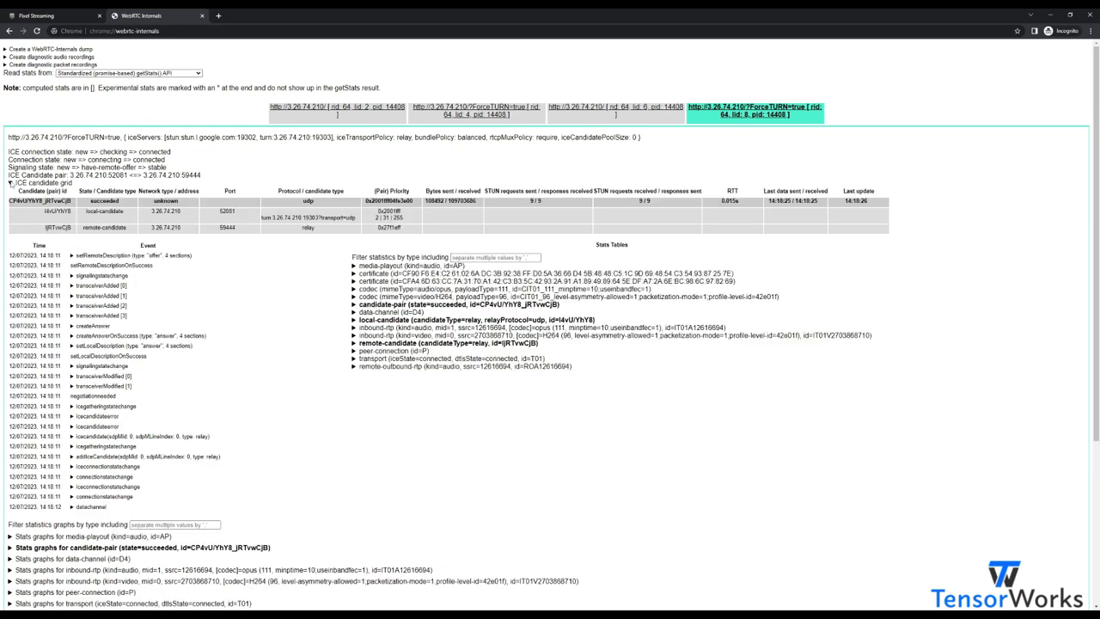
{"action": "left_click_drag", "start_coordinate": [314, 229], "coordinate": [293, 217]}
{"action": "left_click", "coordinate": [299, 224]}
{"action": "left_click", "coordinate": [79, 12]}
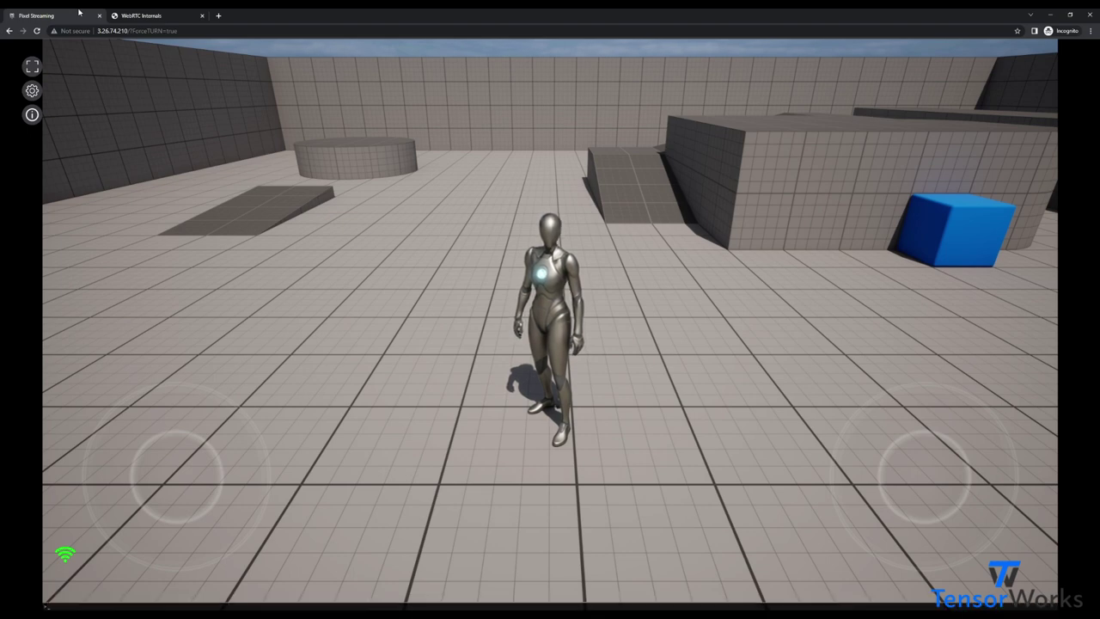
Show the stat PixelStreaming overlay and toggle the session information panel.
{"action": "type", "text": "stat Pixel"}
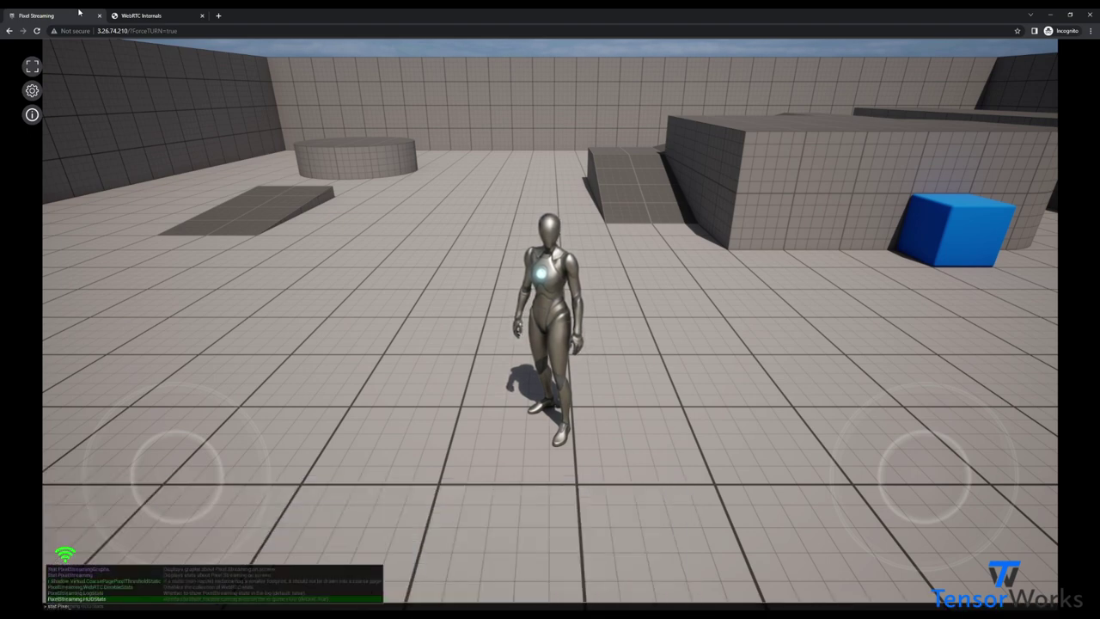
{"action": "key", "text": "Up"}
{"action": "key", "text": "Up"}
{"action": "key", "text": "Up"}
{"action": "key", "text": "Up"}
{"action": "key", "text": "Return"}
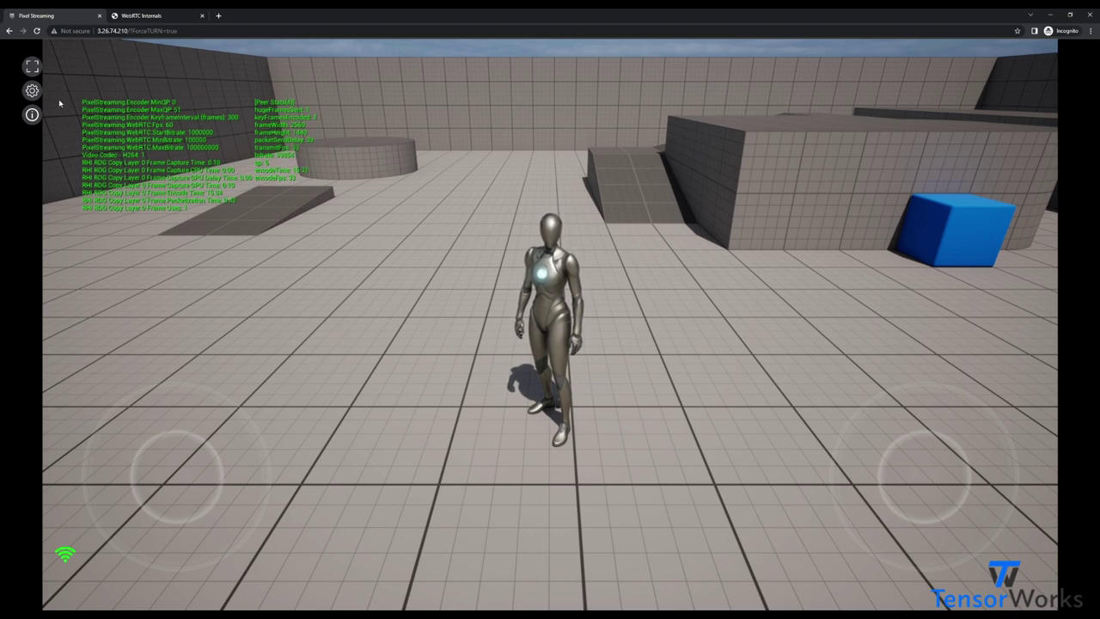
{"action": "left_click", "coordinate": [37, 117]}
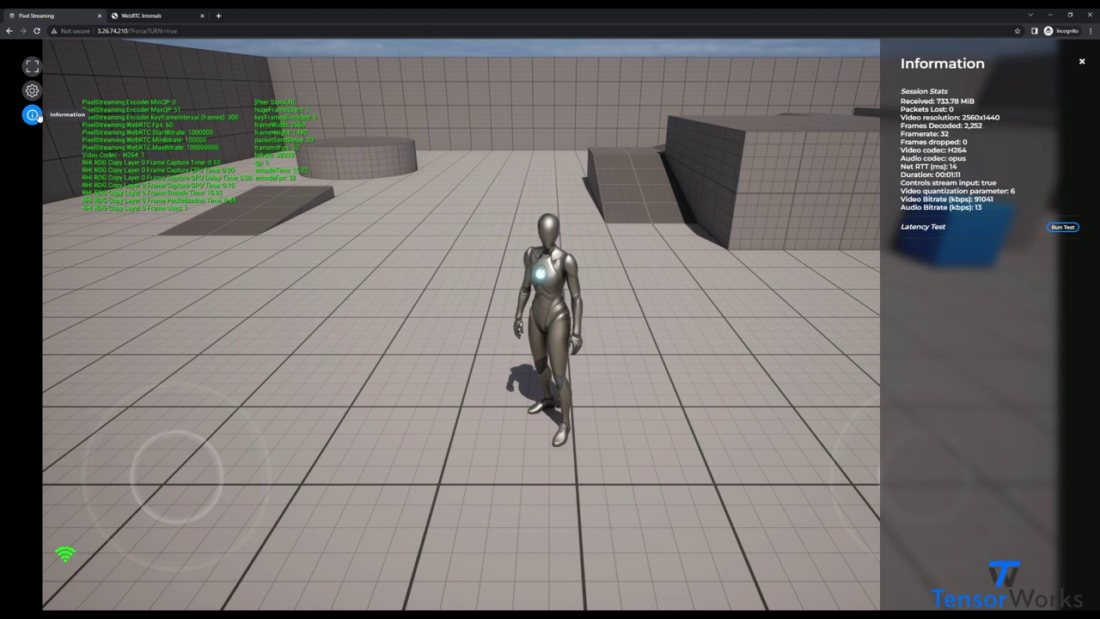
{"action": "left_click", "coordinate": [39, 118]}
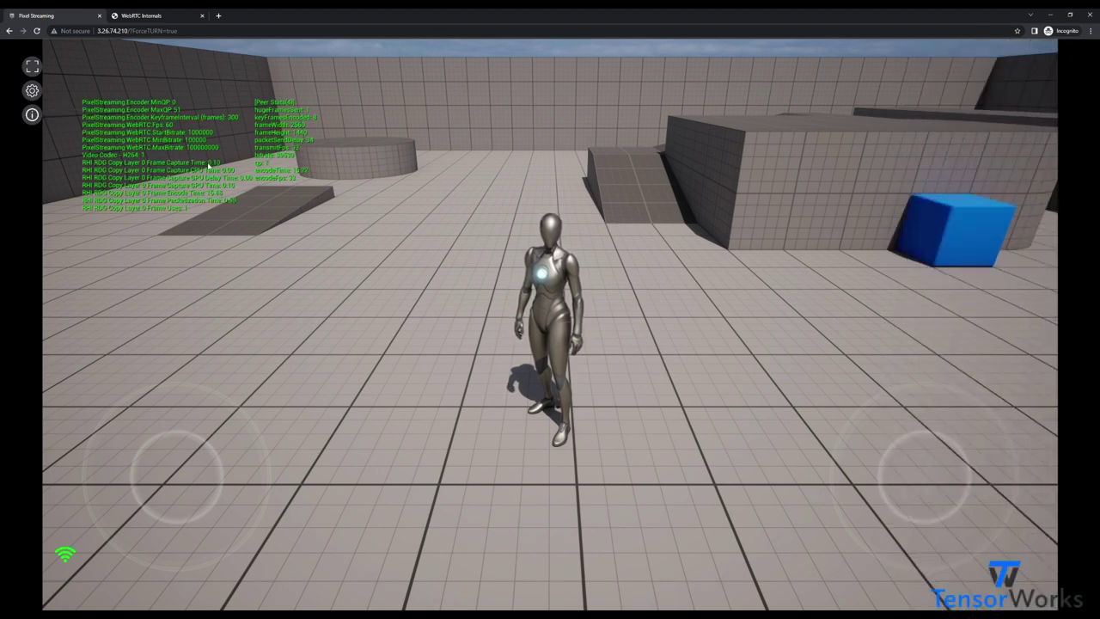
{"action": "left_click", "coordinate": [32, 115]}
Hide the stats overlay, then run 'Stat PixelStreamingGraphs' from the console.
{"action": "key", "text": "grave"}
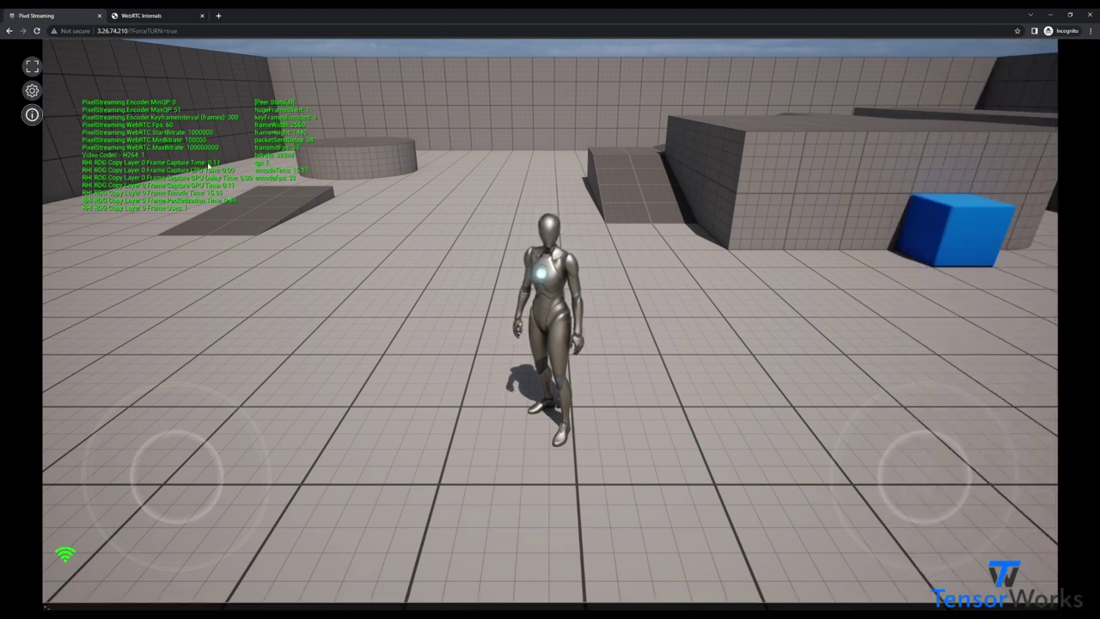
{"action": "key", "text": "Up"}
{"action": "key", "text": "Return"}
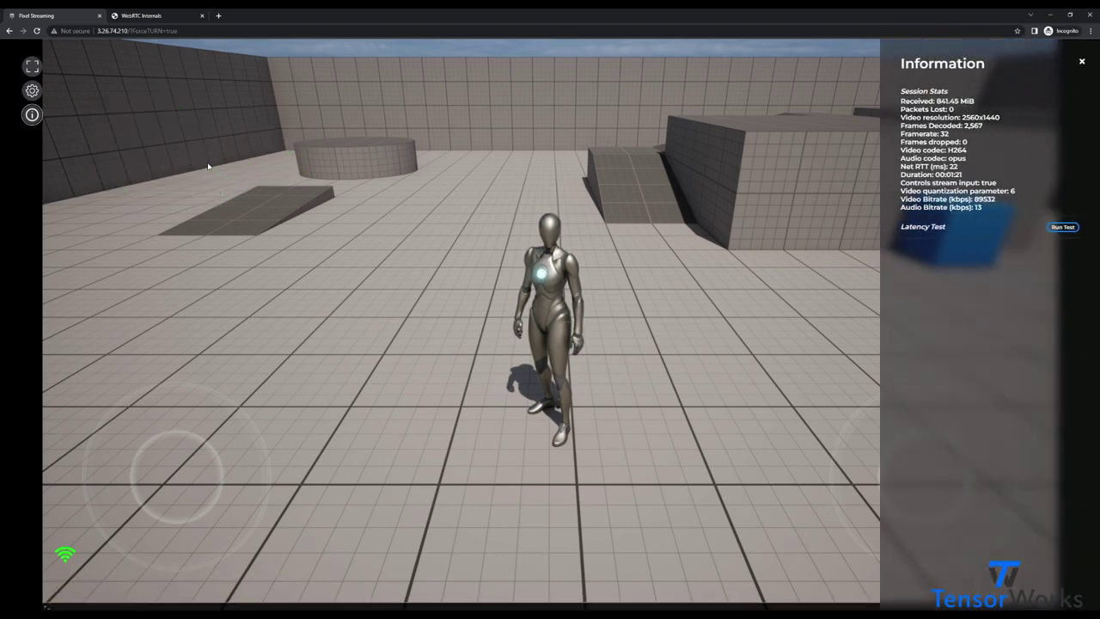
{"action": "key", "text": "grave"}
{"action": "key", "text": "Up"}
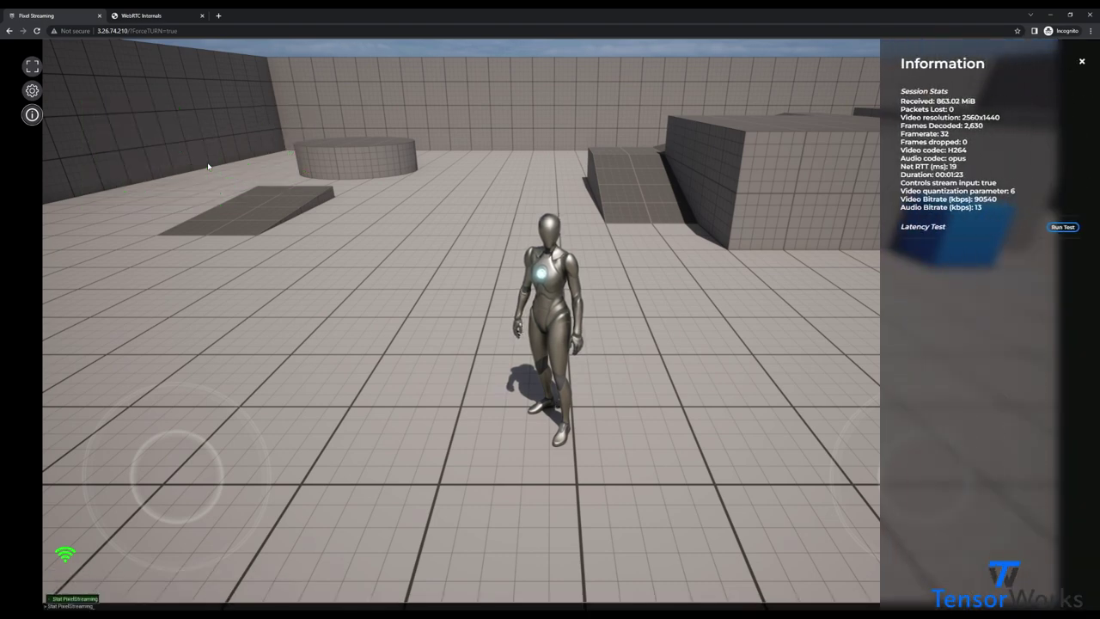
{"action": "type", "text": "Graphs"}
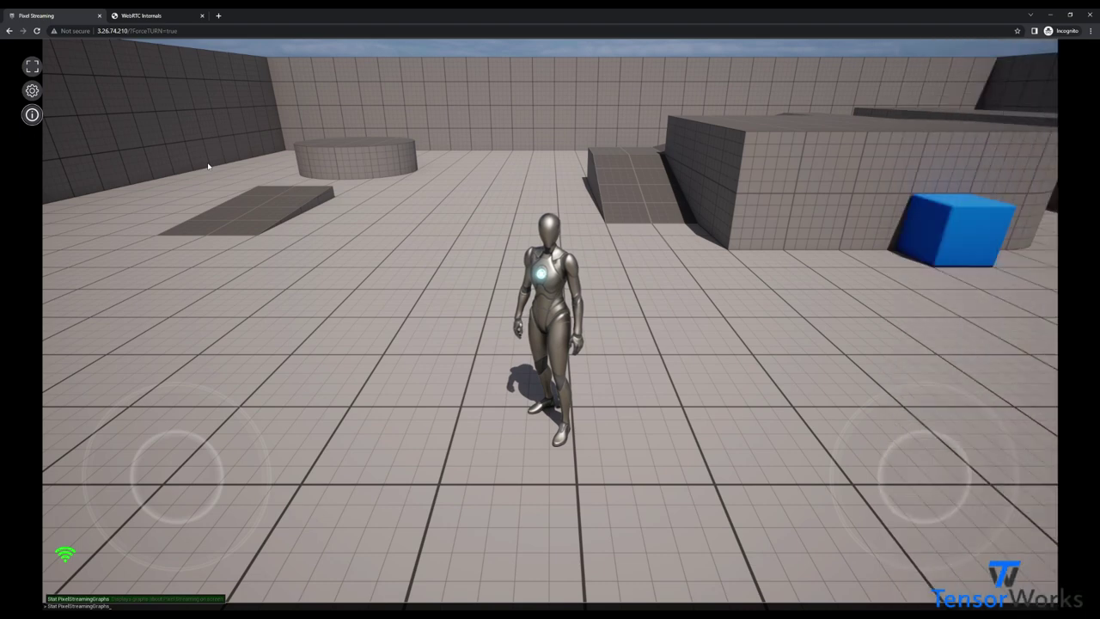
{"action": "key", "text": "Return"}
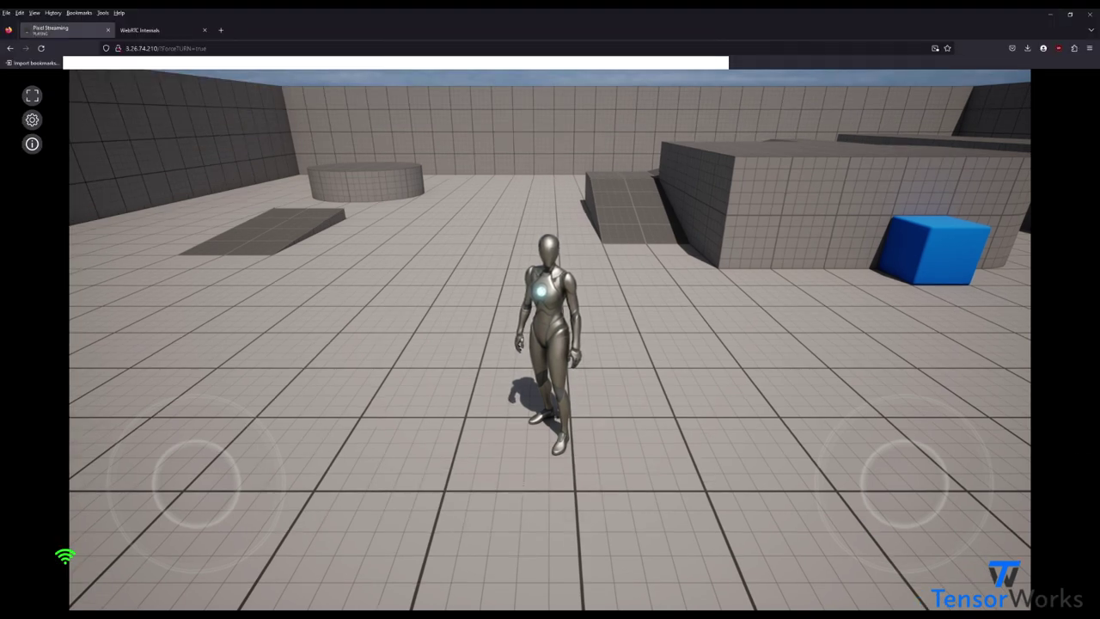
Open about:webrtc and find the live ForceTURN session using its Show tab link.
{"action": "left_click", "coordinate": [163, 32]}
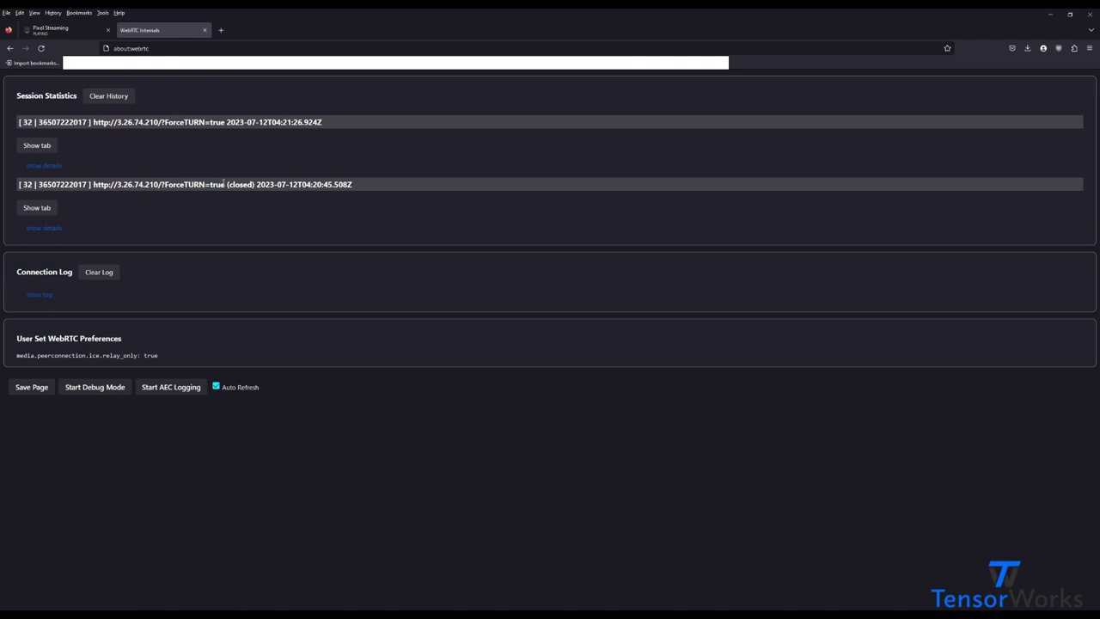
{"action": "left_click_drag", "start_coordinate": [226, 184], "coordinate": [254, 184]}
{"action": "left_click", "coordinate": [49, 146]}
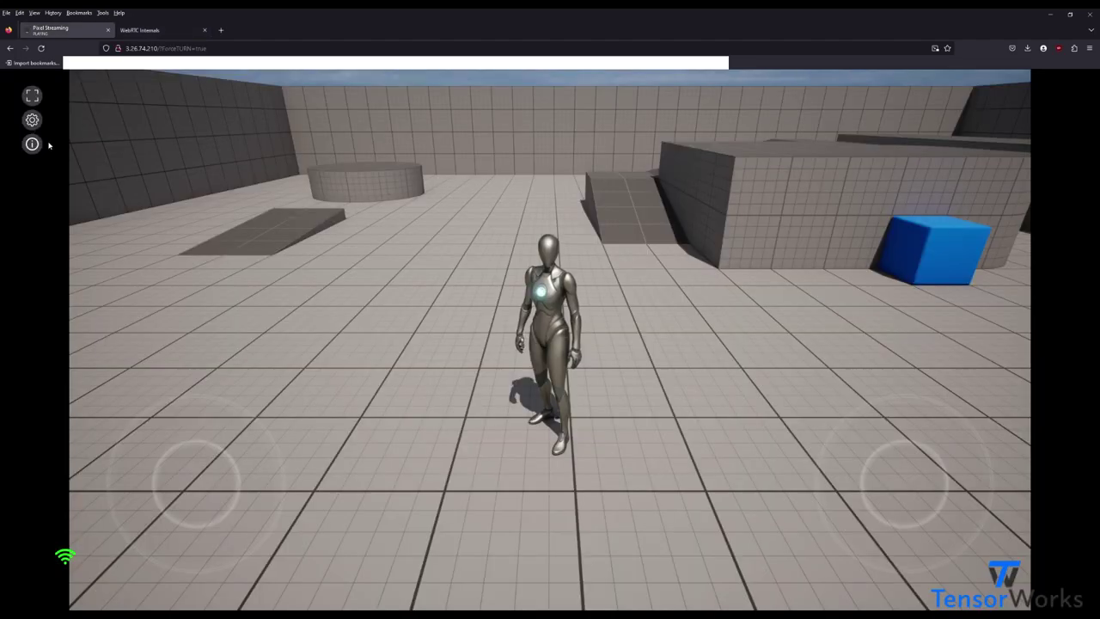
{"action": "left_click", "coordinate": [146, 30]}
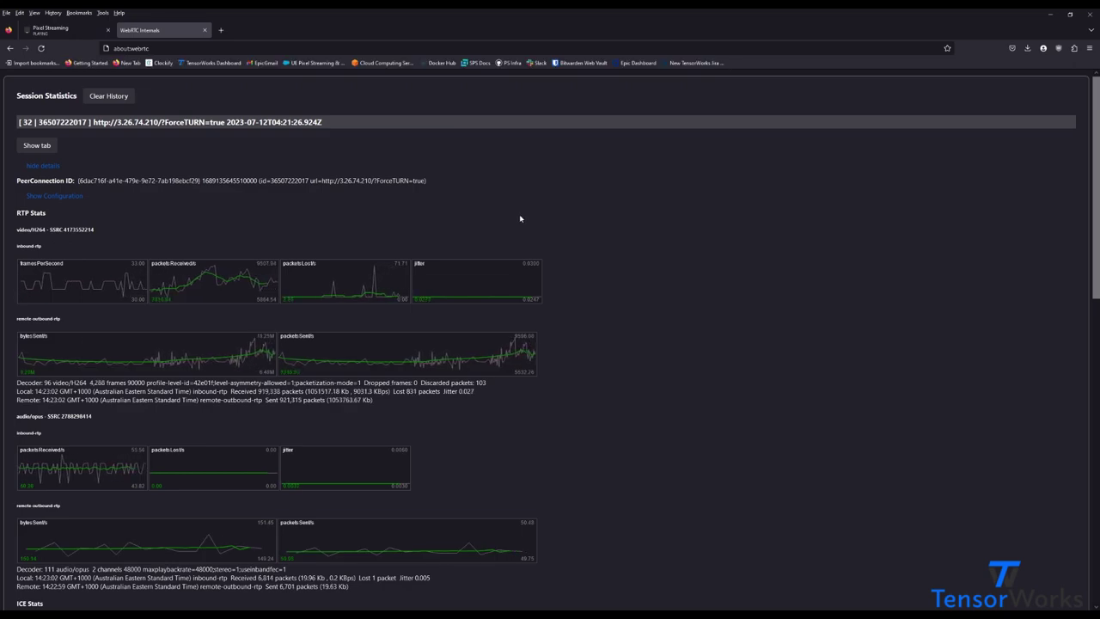
Scroll about:webrtc down to the ICE Stats table showing the succeeded relay-udp candidate pair.
{"action": "scroll", "coordinate": [520, 223], "scroll_direction": "down", "scroll_amount": 5}
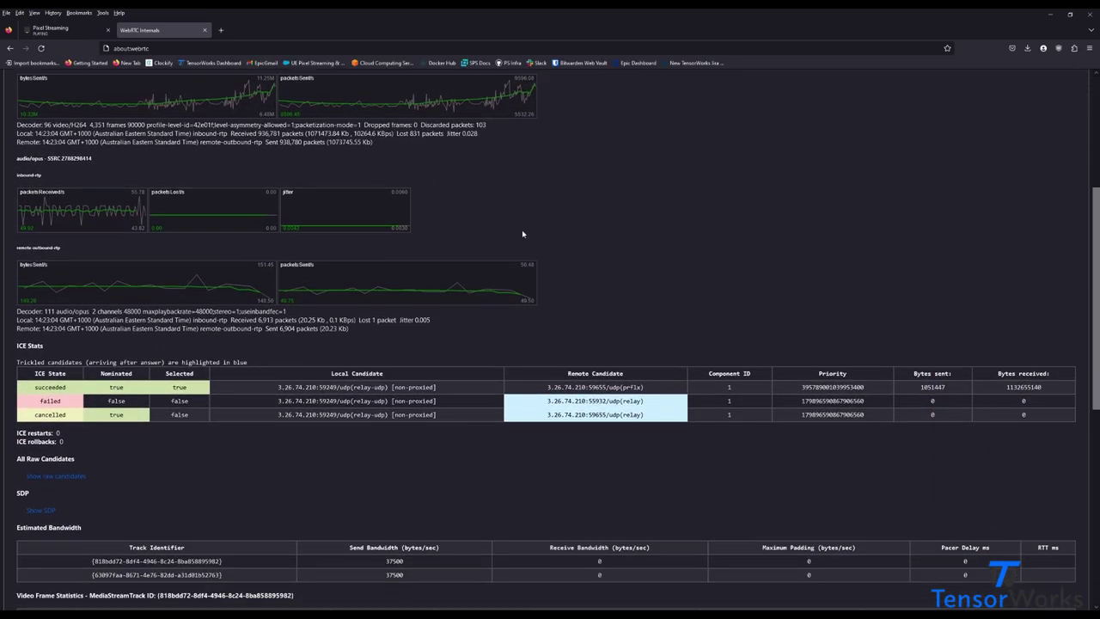